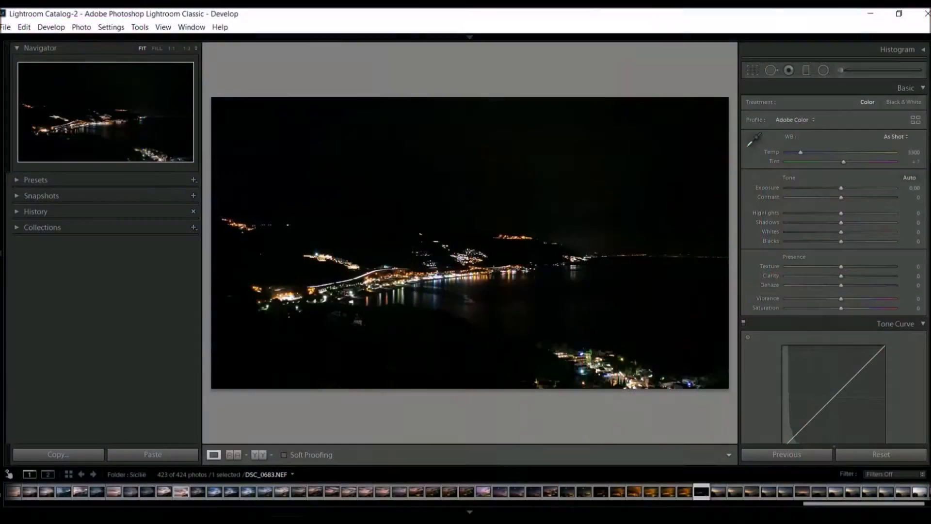
Warm the white balance to Temp 8770 and shift Tint to -18.
{"action": "left_click", "coordinate": [858, 152]}
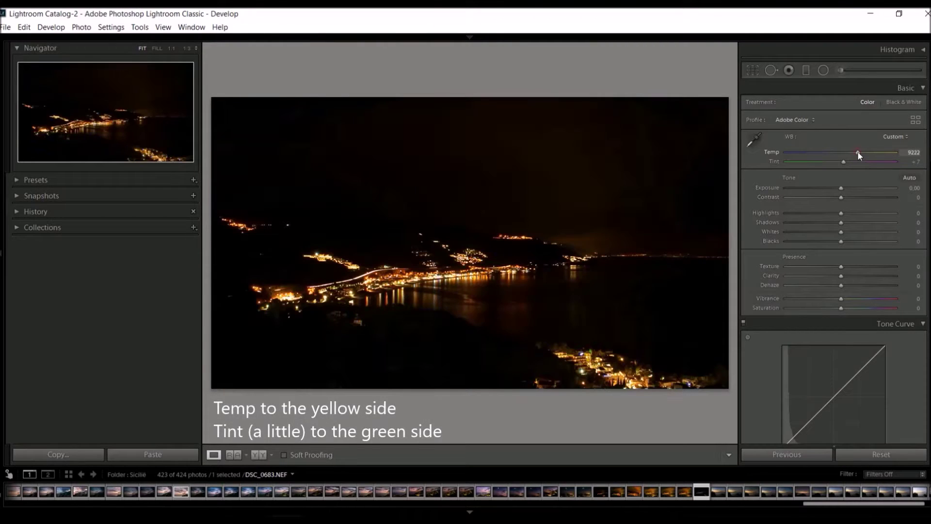
{"action": "left_click_drag", "start_coordinate": [856, 152], "coordinate": [854, 151]}
{"action": "left_click_drag", "start_coordinate": [845, 161], "coordinate": [834, 165]}
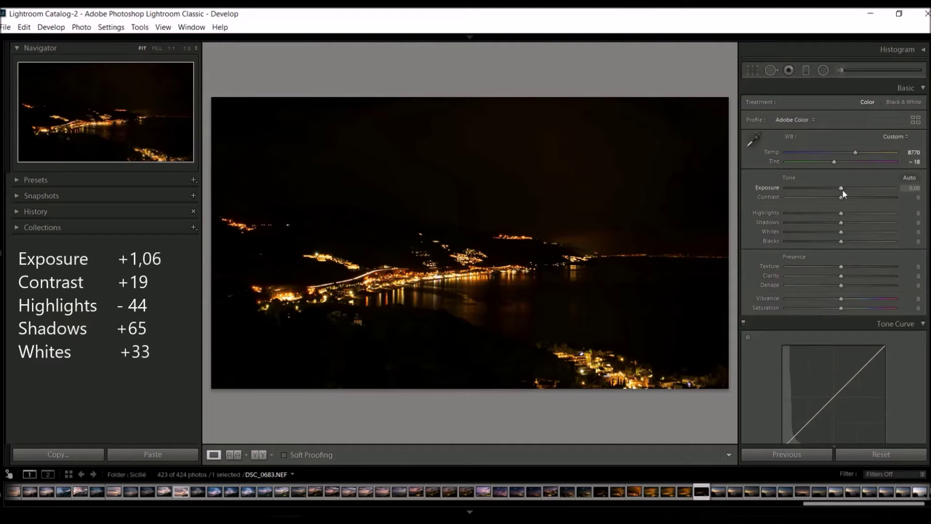
Set Exposure +1.06, Contrast +19, Highlights -38, Shadows +65 and Whites +22.
{"action": "mouse_move", "coordinate": [843, 189]}
{"action": "left_mouse_down"}
{"action": "mouse_move", "coordinate": [851, 187]}
{"action": "mouse_move", "coordinate": [852, 197]}
{"action": "mouse_move", "coordinate": [825, 215]}
{"action": "left_mouse_up"}
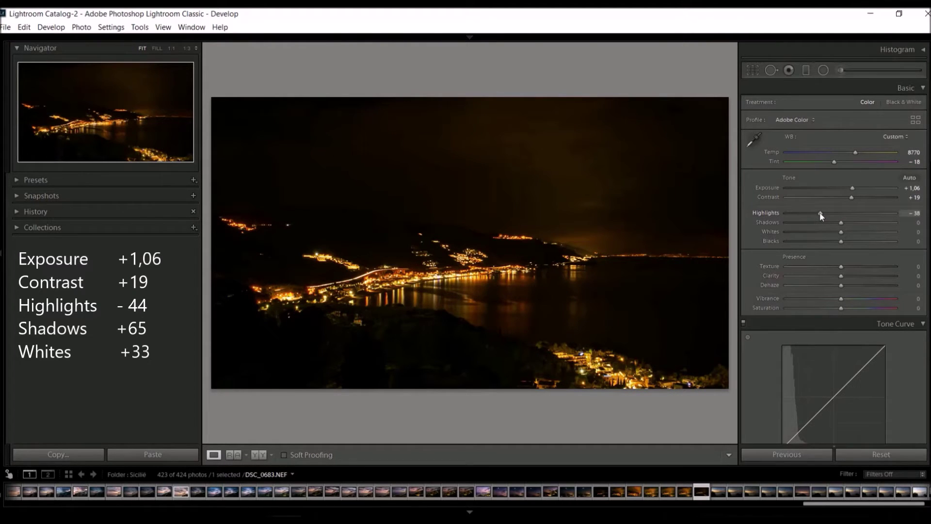
{"action": "left_click_drag", "start_coordinate": [842, 222], "coordinate": [871, 224]}
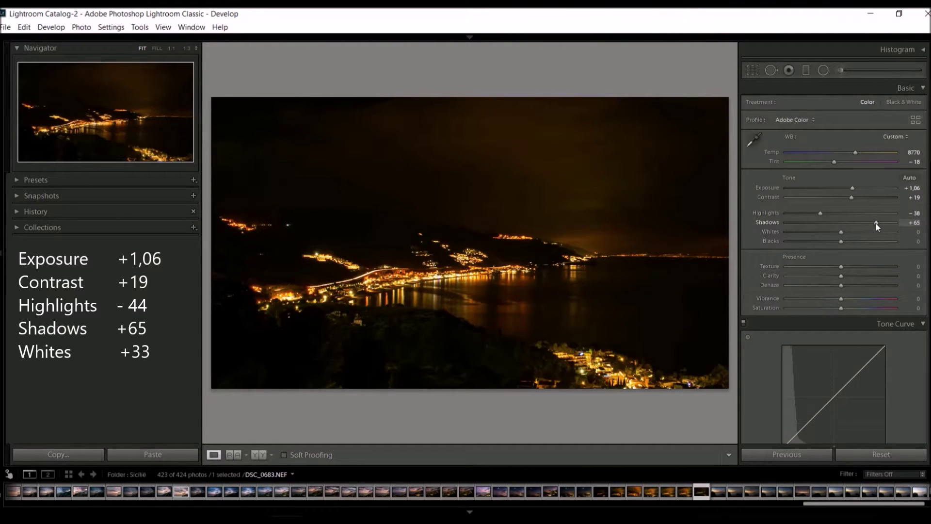
{"action": "left_click_drag", "start_coordinate": [842, 233], "coordinate": [847, 234]}
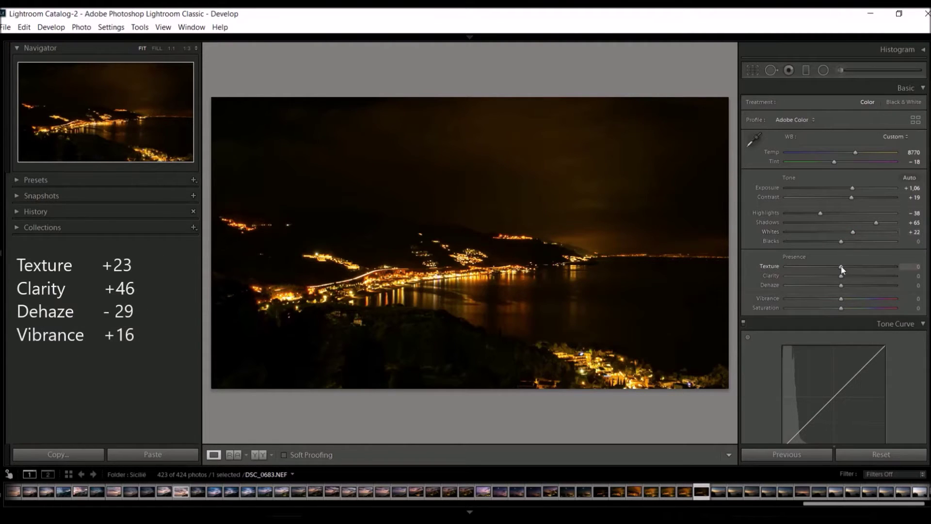
Set Presence to Texture +23, Clarity +33, Dehaze -29 and Vibrance +16.
{"action": "left_click_drag", "start_coordinate": [843, 267], "coordinate": [851, 267]}
{"action": "left_click_drag", "start_coordinate": [841, 276], "coordinate": [851, 276]}
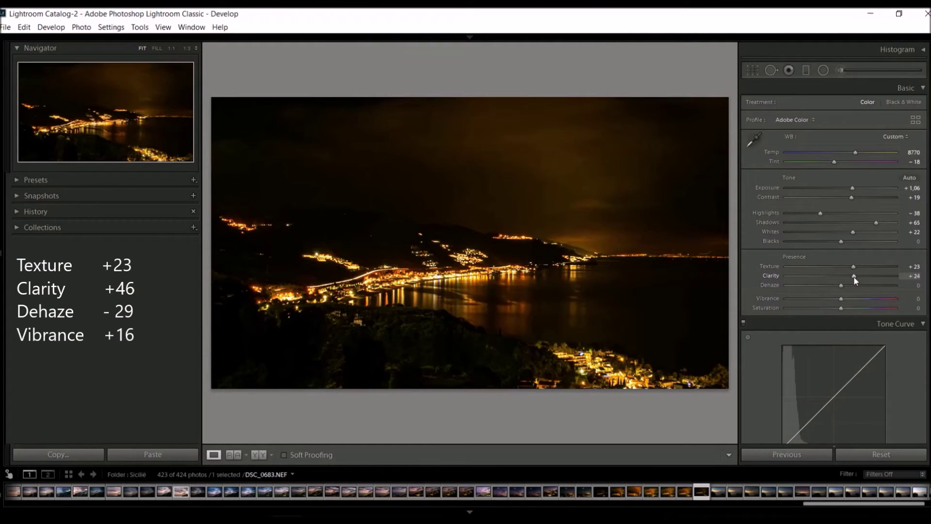
{"action": "left_click_drag", "start_coordinate": [855, 280], "coordinate": [860, 280]}
{"action": "left_click_drag", "start_coordinate": [841, 286], "coordinate": [832, 286]}
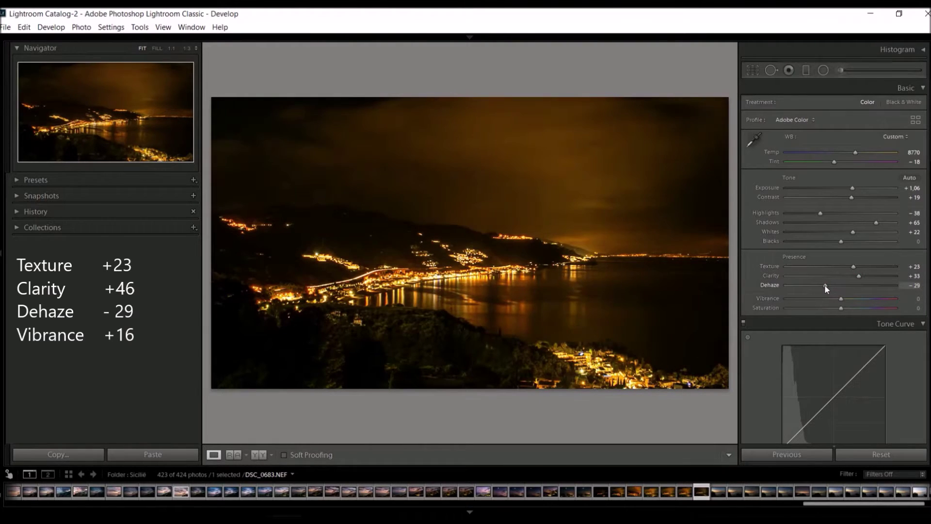
{"action": "left_click_drag", "start_coordinate": [841, 299], "coordinate": [850, 298]}
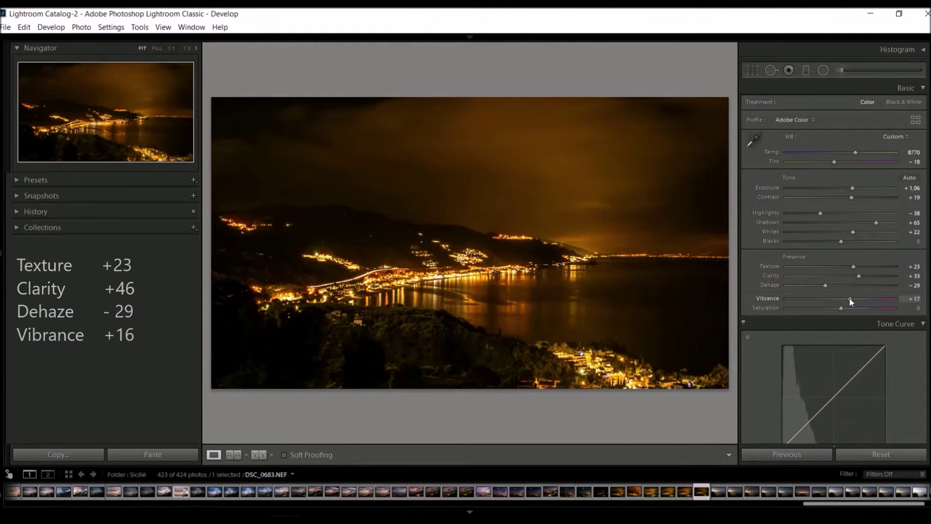
{"action": "scroll", "coordinate": [849, 301], "scroll_direction": "down", "scroll_amount": 1}
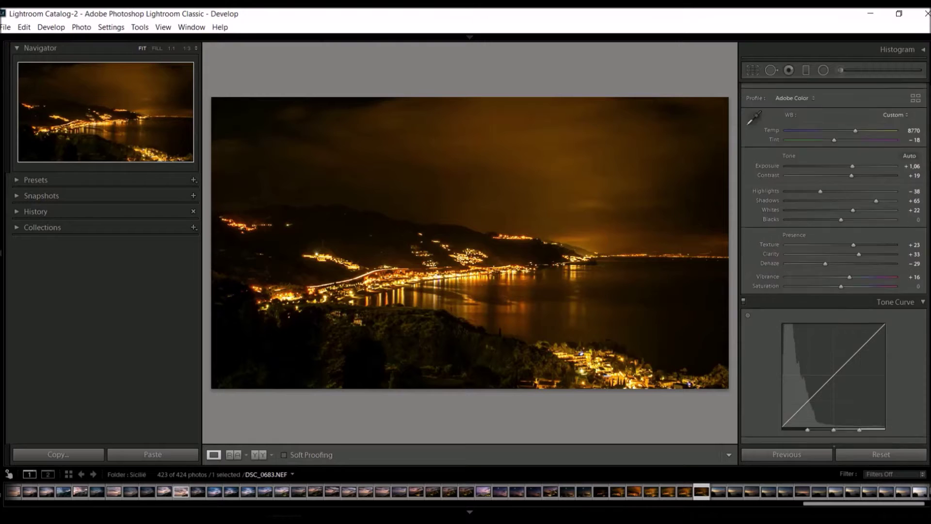
Set the Tone Curve regions to Highlights -36, Lights +78, Darks +9 and Shadows +9.
{"action": "scroll", "coordinate": [850, 300], "scroll_direction": "down", "scroll_amount": 5}
{"action": "scroll", "coordinate": [850, 301], "scroll_direction": "down", "scroll_amount": 1}
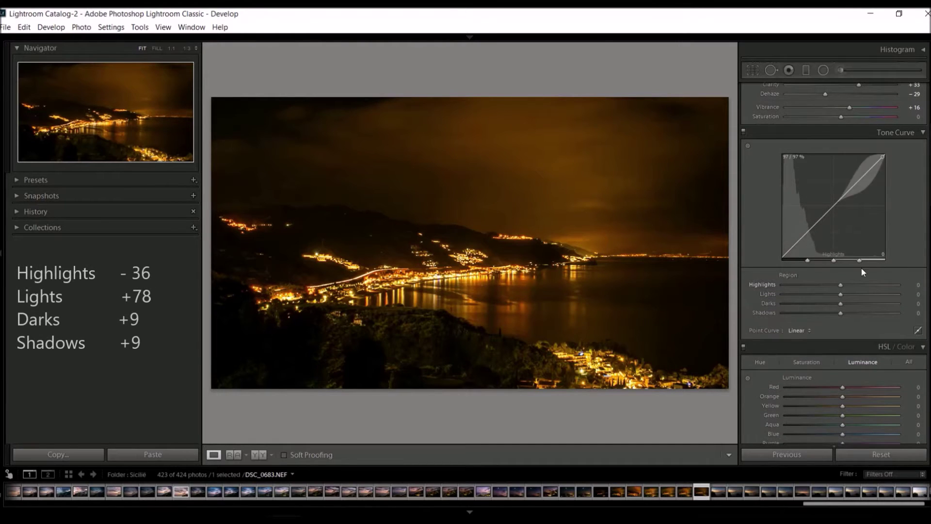
{"action": "mouse_move", "coordinate": [842, 287]}
{"action": "left_mouse_down"}
{"action": "mouse_move", "coordinate": [819, 289]}
{"action": "mouse_move", "coordinate": [885, 294]}
{"action": "left_mouse_up"}
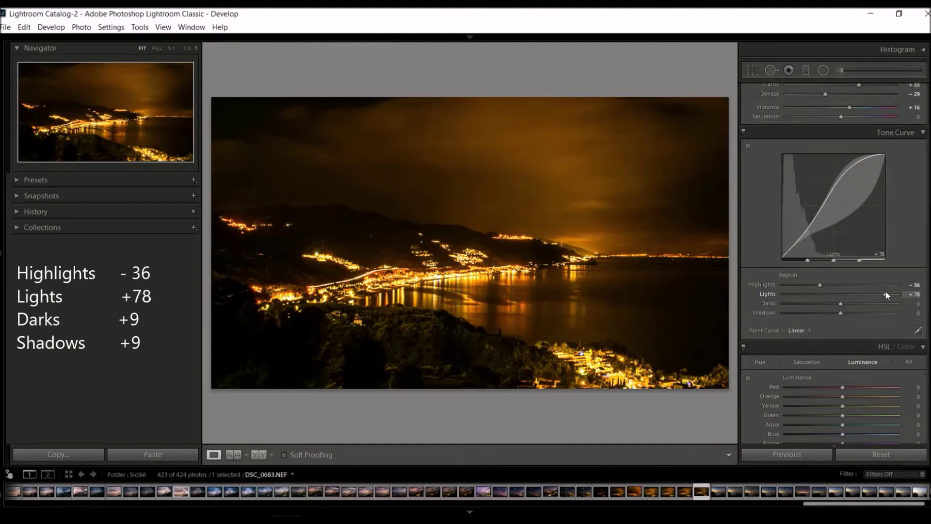
{"action": "left_click_drag", "start_coordinate": [843, 306], "coordinate": [844, 315]}
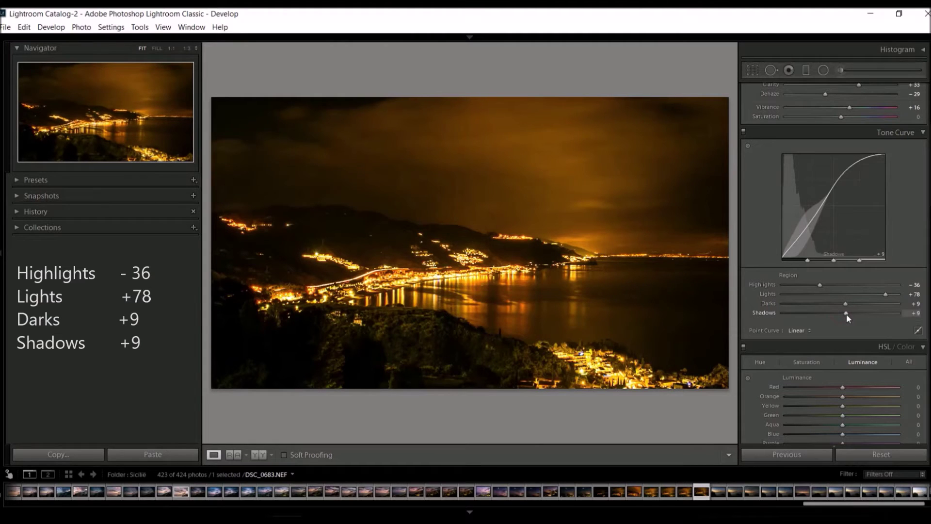
{"action": "scroll", "coordinate": [753, 220], "scroll_direction": "down", "scroll_amount": 5}
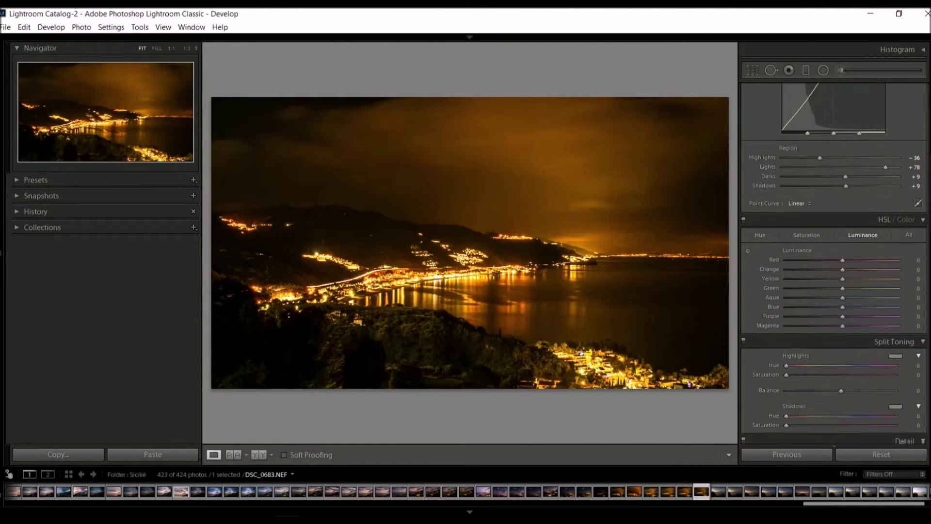
Shift HSL hues: Red +75, Orange -29, Yellow -14, Blue +100, Purple -100, Magenta -100.
{"action": "left_click", "coordinate": [755, 218]}
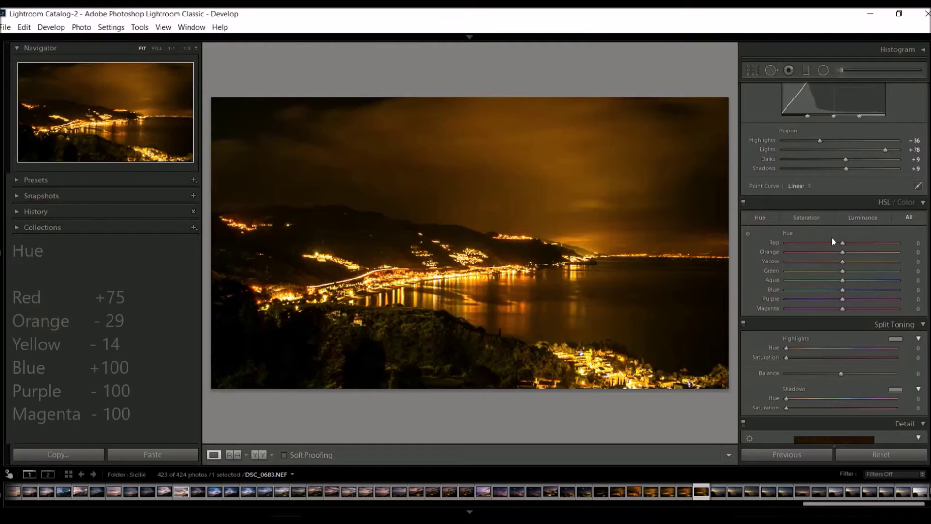
{"action": "left_click_drag", "start_coordinate": [842, 242], "coordinate": [885, 246]}
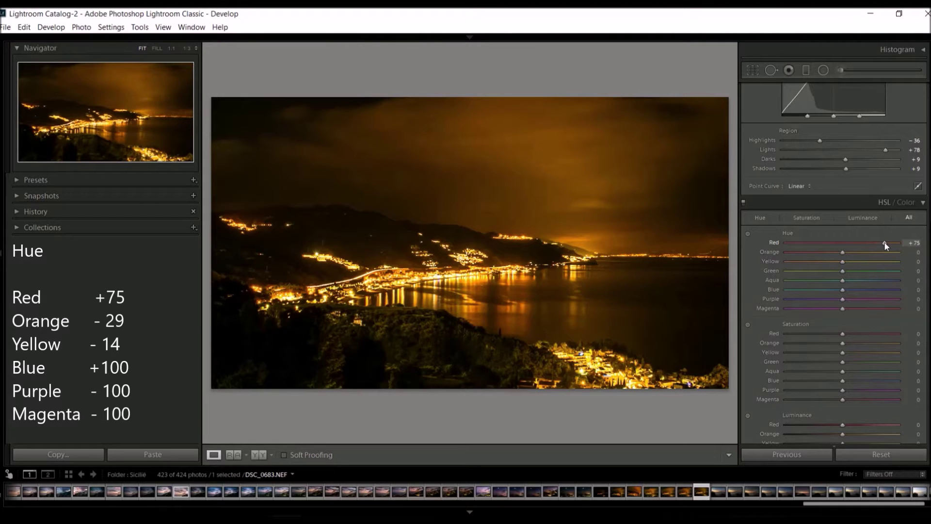
{"action": "left_click_drag", "start_coordinate": [843, 253], "coordinate": [827, 253]}
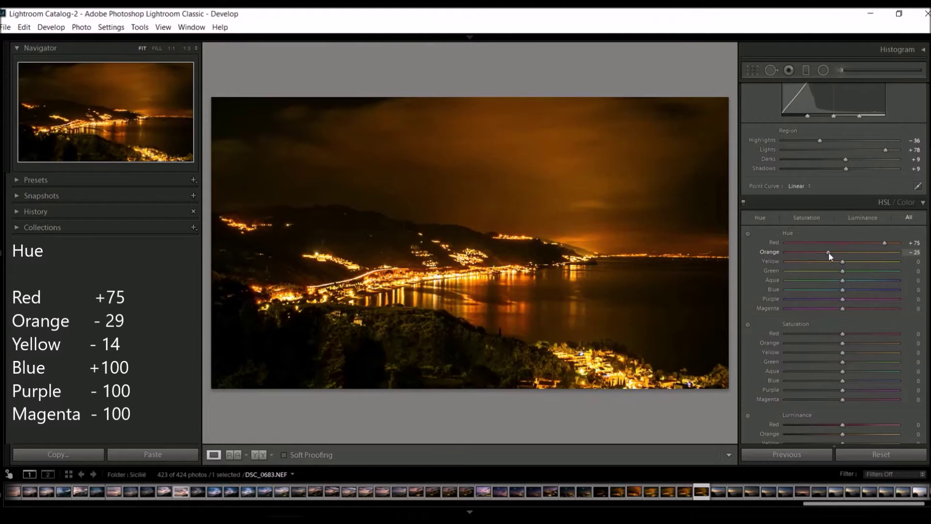
{"action": "left_click_drag", "start_coordinate": [842, 262], "coordinate": [834, 262]}
{"action": "left_click_drag", "start_coordinate": [845, 291], "coordinate": [903, 290]}
{"action": "left_click", "coordinate": [784, 298]}
{"action": "left_click", "coordinate": [784, 307]}
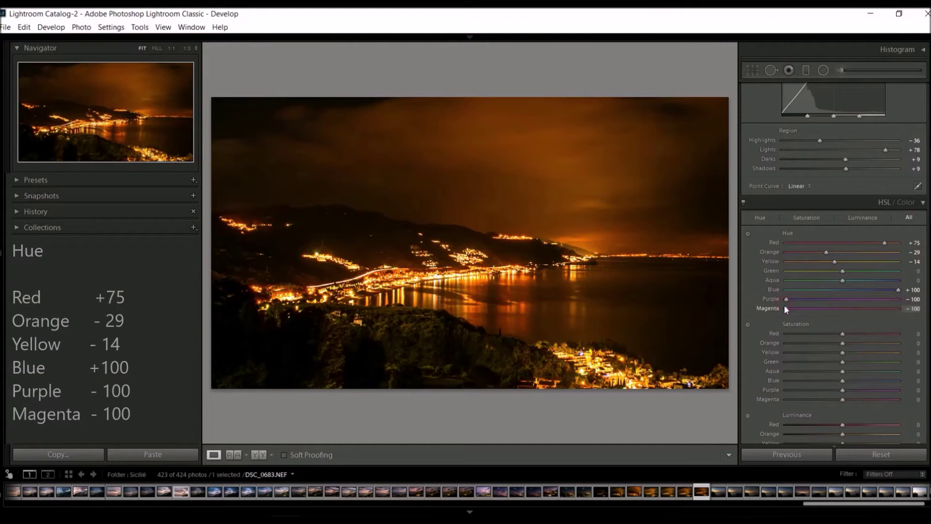
{"action": "left_click", "coordinate": [864, 216]}
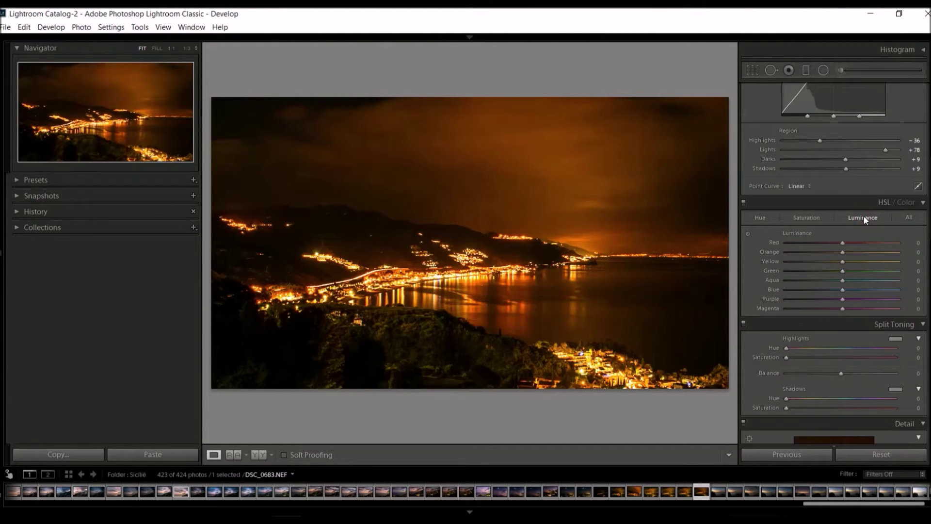
Set luminance: Red +100, Orange -14, Yellow -34, Green -100, Blue/Purple +100, Magenta +88.
{"action": "left_click", "coordinate": [898, 242]}
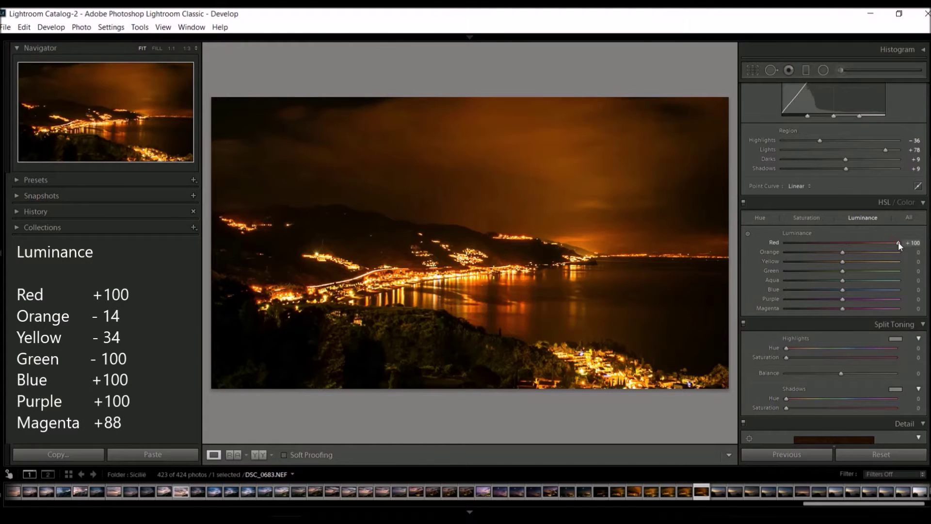
{"action": "left_click_drag", "start_coordinate": [843, 252], "coordinate": [835, 250]}
{"action": "left_click_drag", "start_coordinate": [842, 261], "coordinate": [830, 263]}
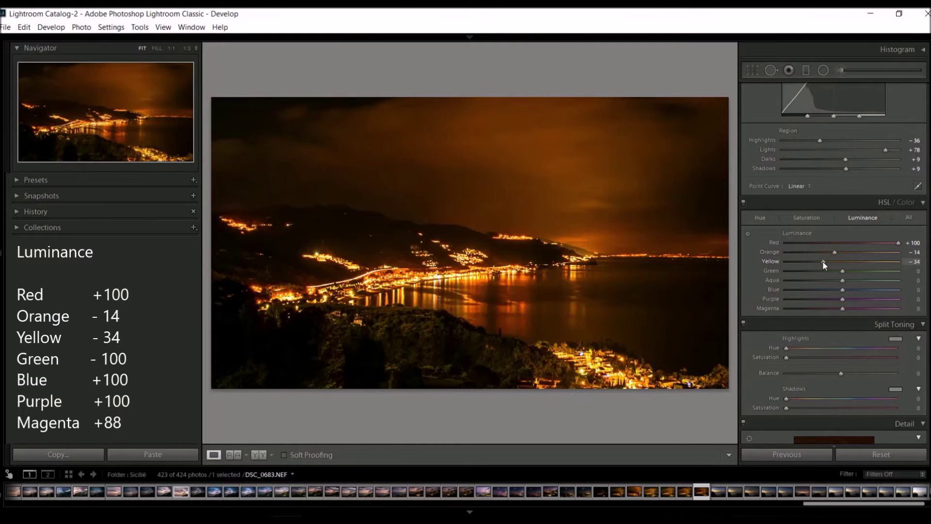
{"action": "left_click", "coordinate": [786, 271]}
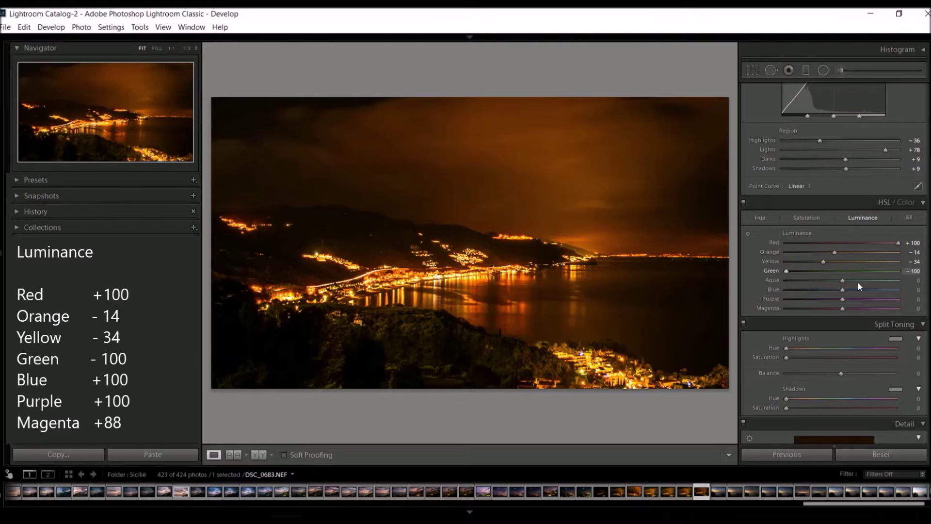
{"action": "left_click_drag", "start_coordinate": [897, 289], "coordinate": [903, 289]}
{"action": "left_click", "coordinate": [902, 298]}
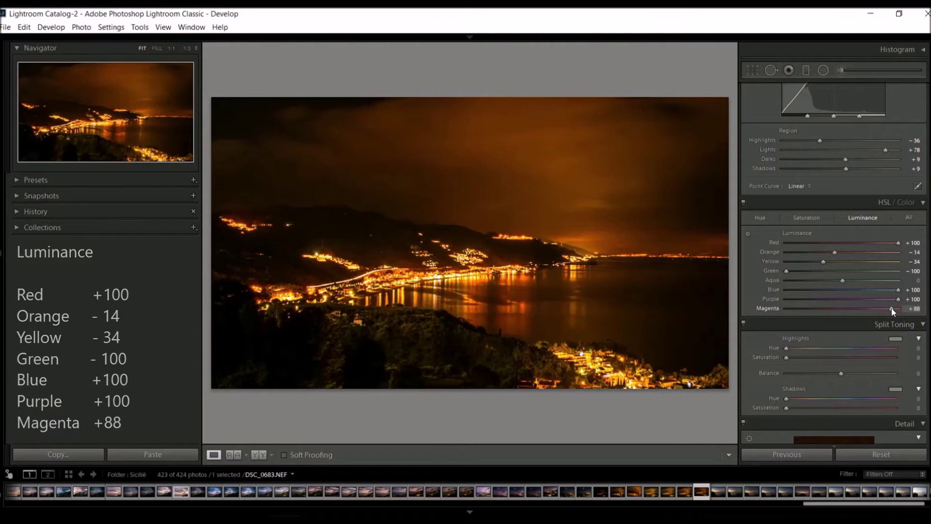
{"action": "left_click", "coordinate": [891, 309]}
{"action": "left_click", "coordinate": [841, 70]}
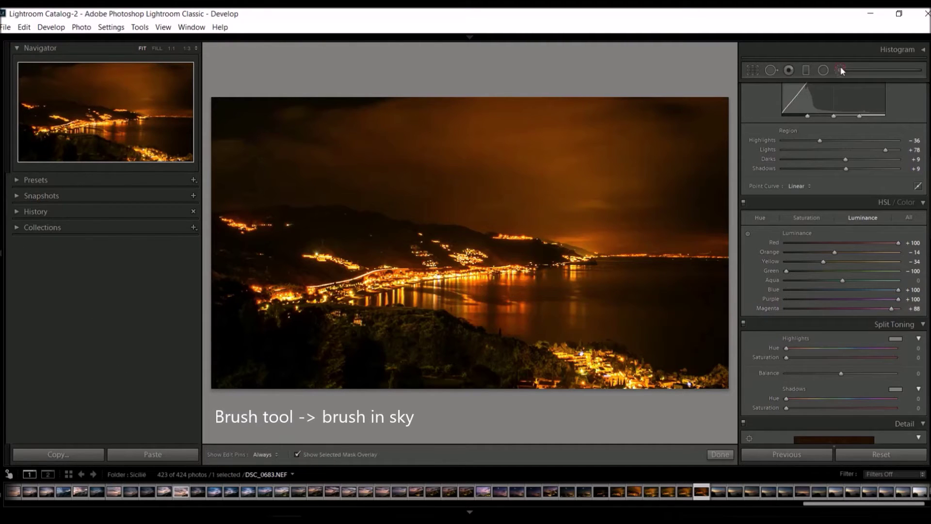
Reset the brush effects and paint a mask over the sky.
{"action": "double_click", "coordinate": [755, 104]}
{"action": "key", "text": "h"}
{"action": "mouse_move", "coordinate": [531, 152]}
{"action": "left_mouse_down"}
{"action": "mouse_move", "coordinate": [360, 118]}
{"action": "mouse_move", "coordinate": [246, 139]}
{"action": "mouse_move", "coordinate": [235, 156]}
{"action": "mouse_move", "coordinate": [555, 189]}
{"action": "mouse_move", "coordinate": [601, 206]}
{"action": "mouse_move", "coordinate": [590, 210]}
{"action": "mouse_move", "coordinate": [669, 208]}
{"action": "mouse_move", "coordinate": [488, 121]}
{"action": "mouse_move", "coordinate": [515, 98]}
{"action": "left_mouse_up"}
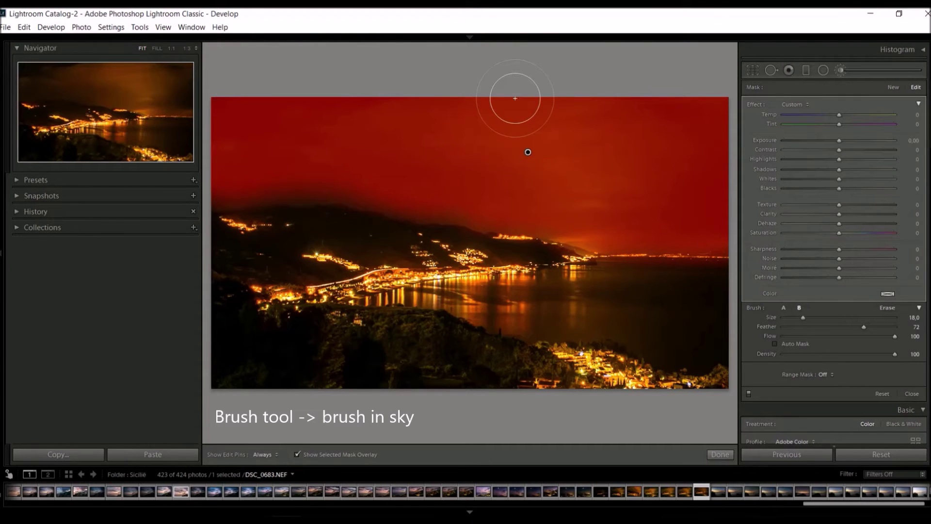
{"action": "key", "text": "o"}
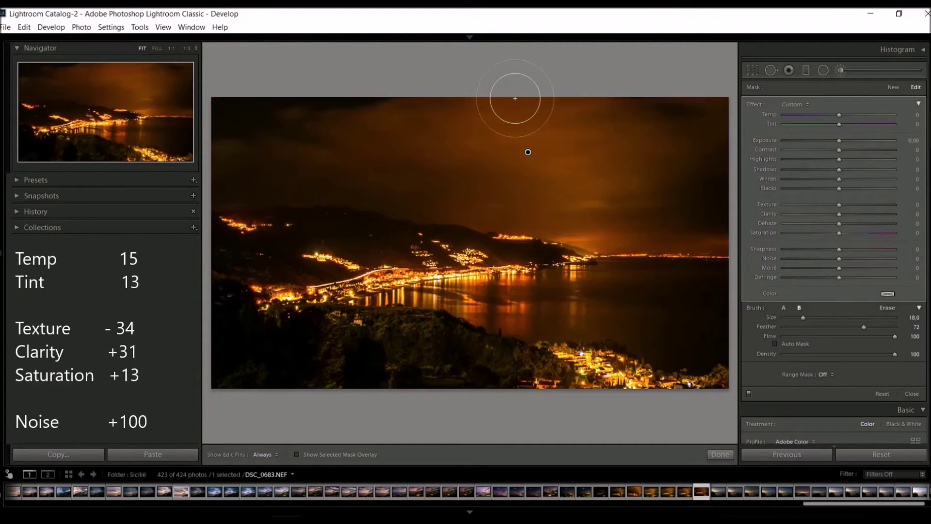
Give the sky mask Temp 15, Tint 13, Texture -34, Clarity 31, Saturation 13, Noise 100.
{"action": "left_click_drag", "start_coordinate": [840, 114], "coordinate": [848, 128]}
{"action": "mouse_move", "coordinate": [840, 205]}
{"action": "left_mouse_down"}
{"action": "mouse_move", "coordinate": [821, 205]}
{"action": "mouse_move", "coordinate": [857, 215]}
{"action": "left_mouse_up"}
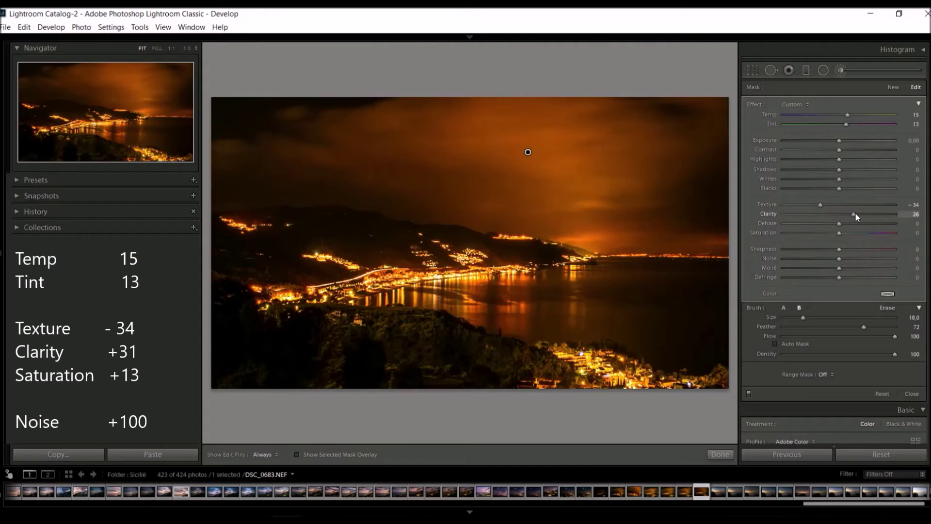
{"action": "left_click_drag", "start_coordinate": [839, 232], "coordinate": [849, 233]}
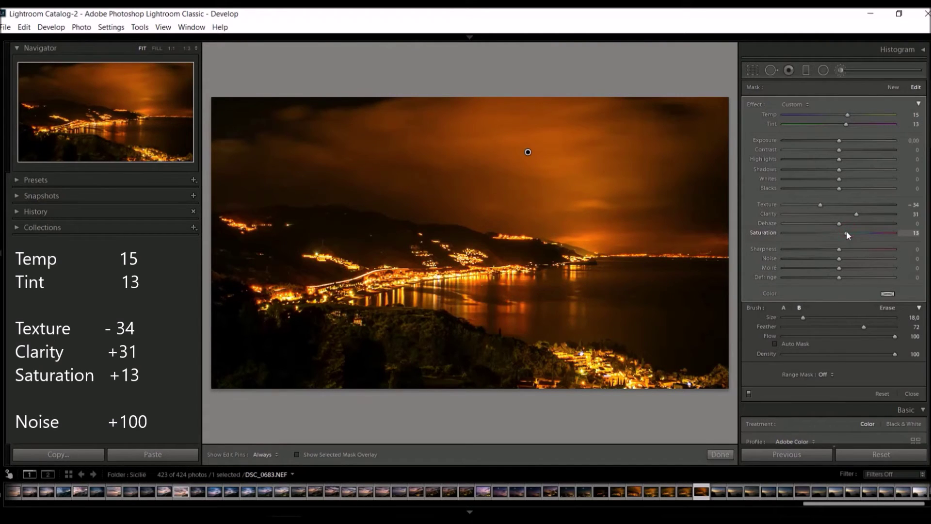
{"action": "left_click_drag", "start_coordinate": [839, 259], "coordinate": [904, 258]}
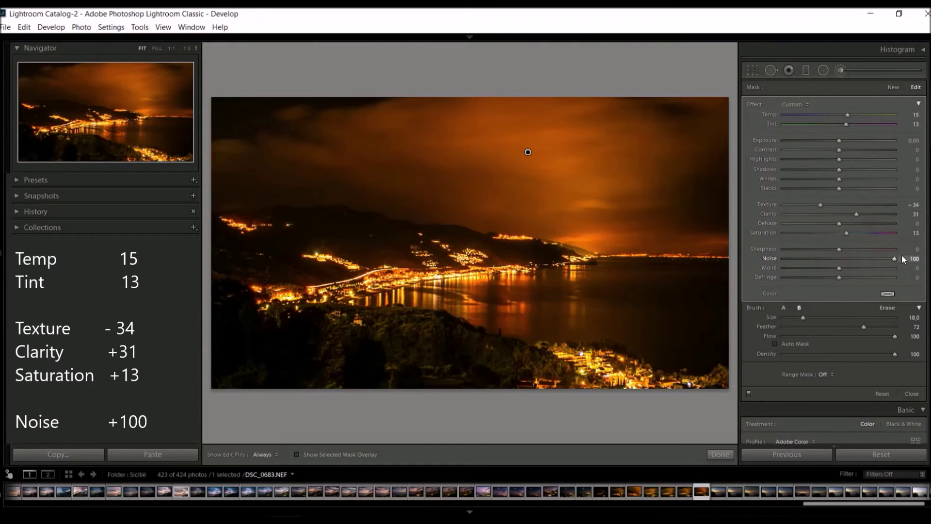
{"action": "left_click", "coordinate": [894, 87]}
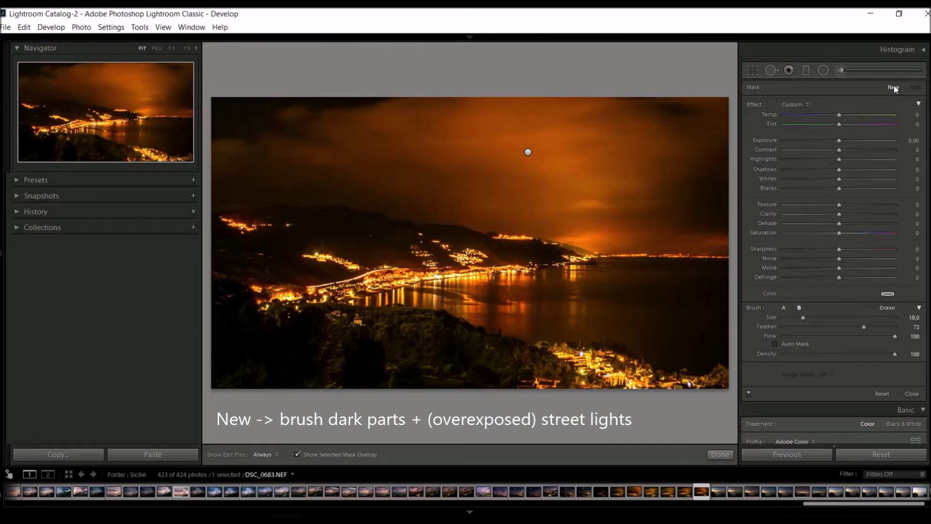
Paint a new brush mask over the dark hills, lower coast and street lights.
{"action": "key", "text": "h"}
{"action": "left_click_drag", "start_coordinate": [391, 257], "coordinate": [193, 353]}
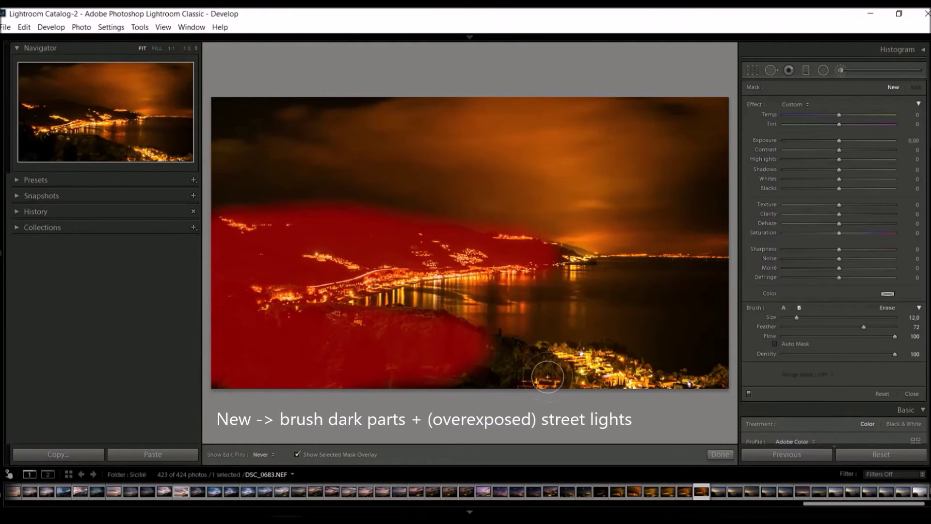
{"action": "mouse_move", "coordinate": [194, 354]}
{"action": "left_mouse_down"}
{"action": "mouse_move", "coordinate": [422, 390]}
{"action": "mouse_move", "coordinate": [203, 319]}
{"action": "left_mouse_up"}
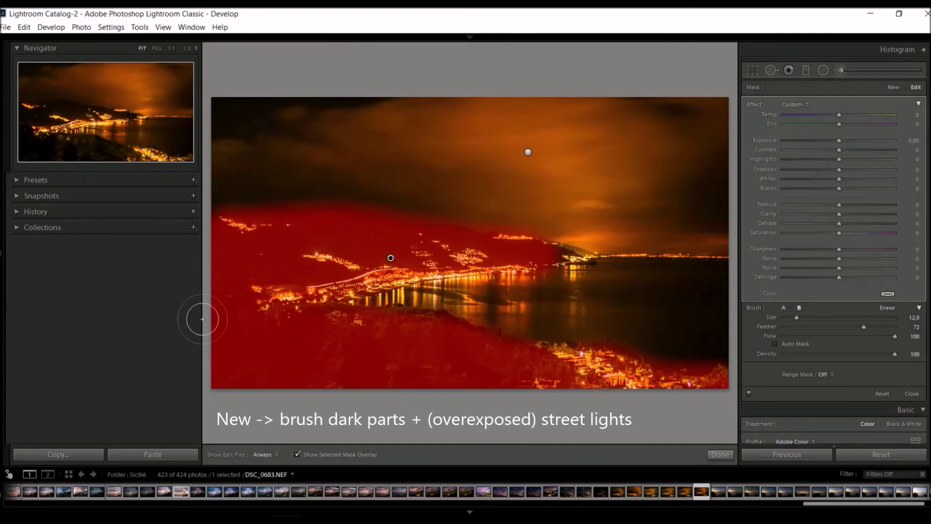
{"action": "key", "text": "o"}
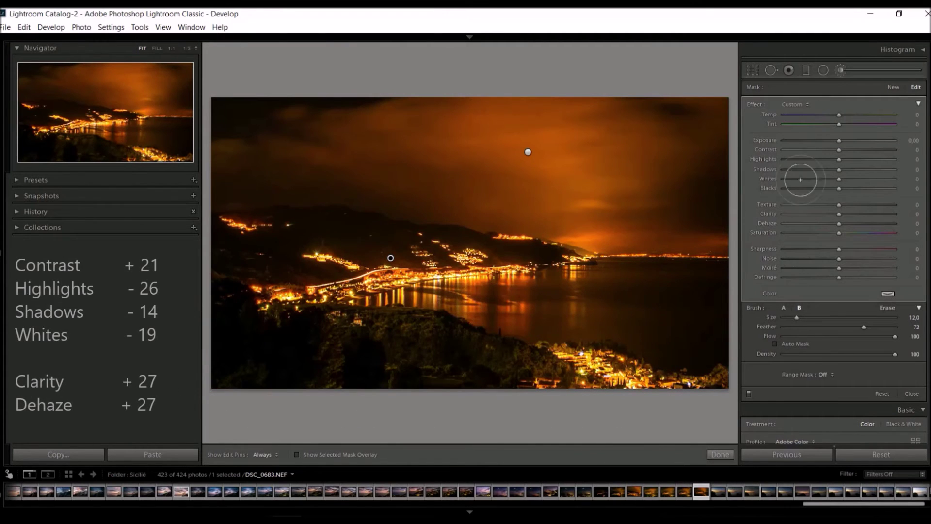
Give the hills mask Contrast +21, Highlights -26, Shadows -14, Whites -19, Clarity and Dehaze +27.
{"action": "left_click_drag", "start_coordinate": [840, 150], "coordinate": [852, 150]}
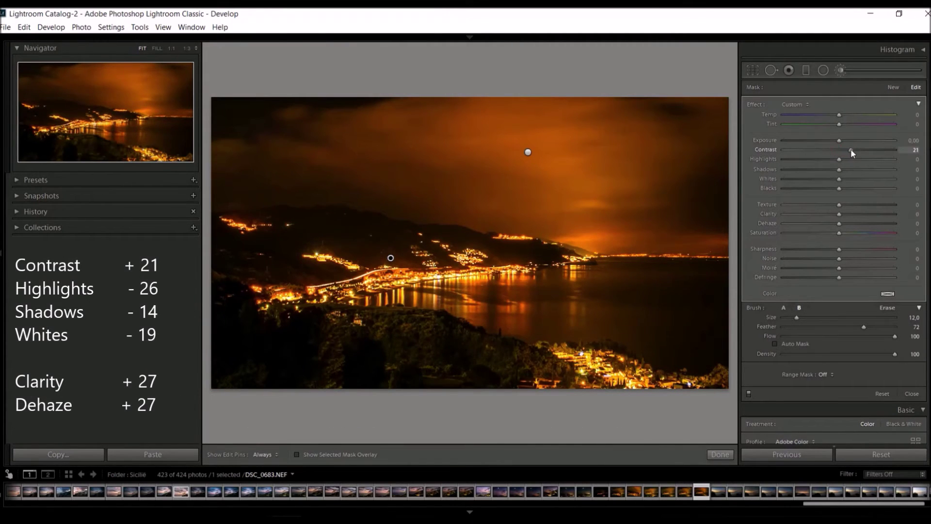
{"action": "left_click_drag", "start_coordinate": [839, 159], "coordinate": [826, 160]}
{"action": "left_click_drag", "start_coordinate": [840, 170], "coordinate": [832, 170]}
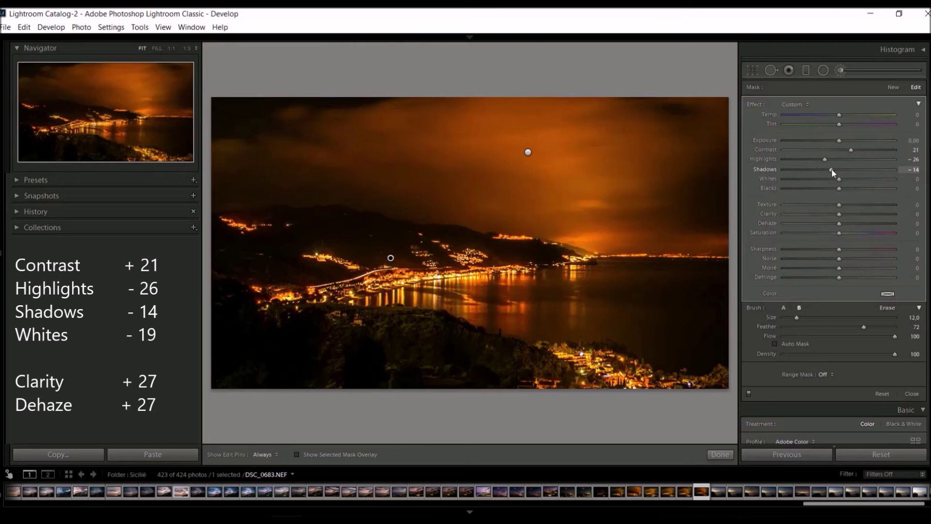
{"action": "left_click_drag", "start_coordinate": [840, 179], "coordinate": [833, 179]}
{"action": "left_click_drag", "start_coordinate": [849, 214], "coordinate": [853, 224]}
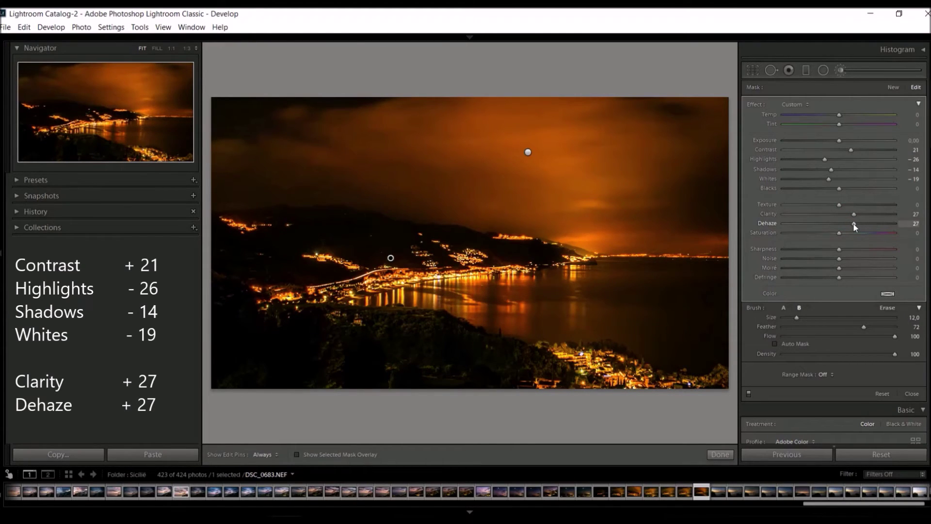
{"action": "left_click", "coordinate": [893, 87]}
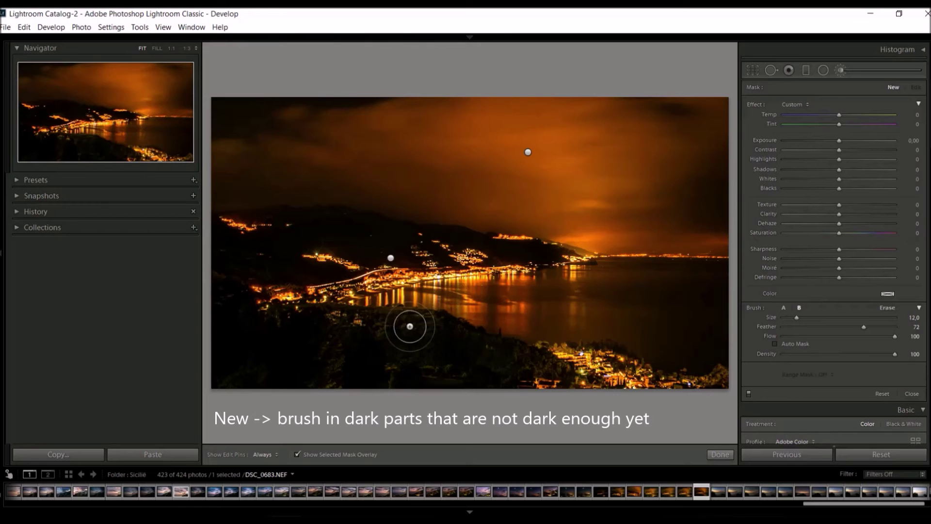
Paint a new brush mask over the dark lower-left foreground.
{"action": "key", "text": "h"}
{"action": "left_click", "coordinate": [429, 328]}
{"action": "mouse_move", "coordinate": [429, 329]}
{"action": "left_mouse_down"}
{"action": "mouse_move", "coordinate": [246, 318]}
{"action": "mouse_move", "coordinate": [198, 364]}
{"action": "mouse_move", "coordinate": [354, 354]}
{"action": "mouse_move", "coordinate": [480, 371]}
{"action": "mouse_move", "coordinate": [447, 336]}
{"action": "mouse_move", "coordinate": [395, 364]}
{"action": "mouse_move", "coordinate": [208, 286]}
{"action": "mouse_move", "coordinate": [208, 334]}
{"action": "left_mouse_up"}
{"action": "key", "text": "o"}
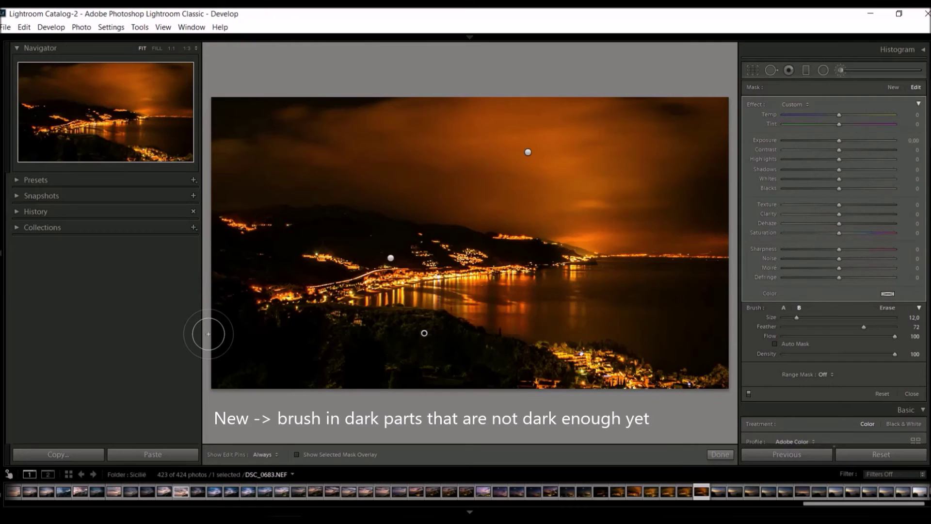
Set the foreground mask to Highlights -58, Shadows -54, Whites -57 and Dehaze +17.
{"action": "left_click", "coordinate": [807, 159]}
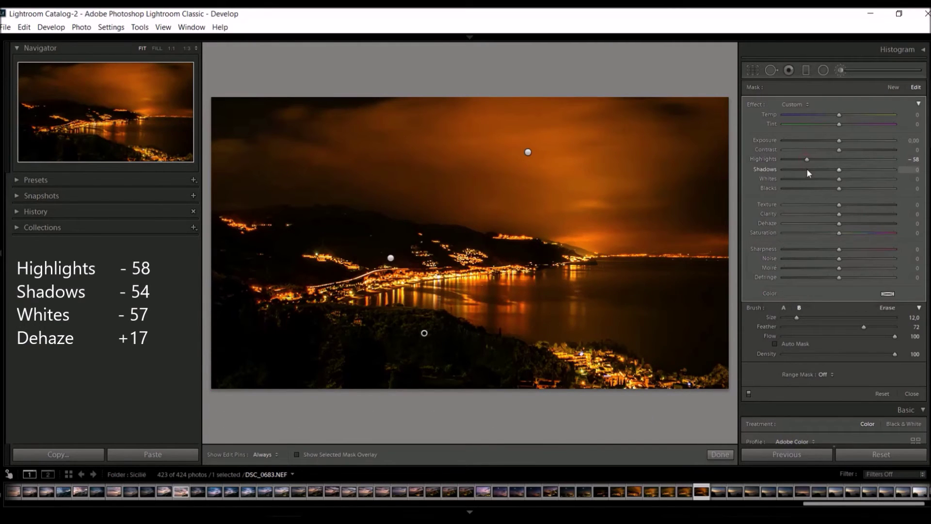
{"action": "left_click", "coordinate": [808, 170]}
{"action": "left_click", "coordinate": [807, 179]}
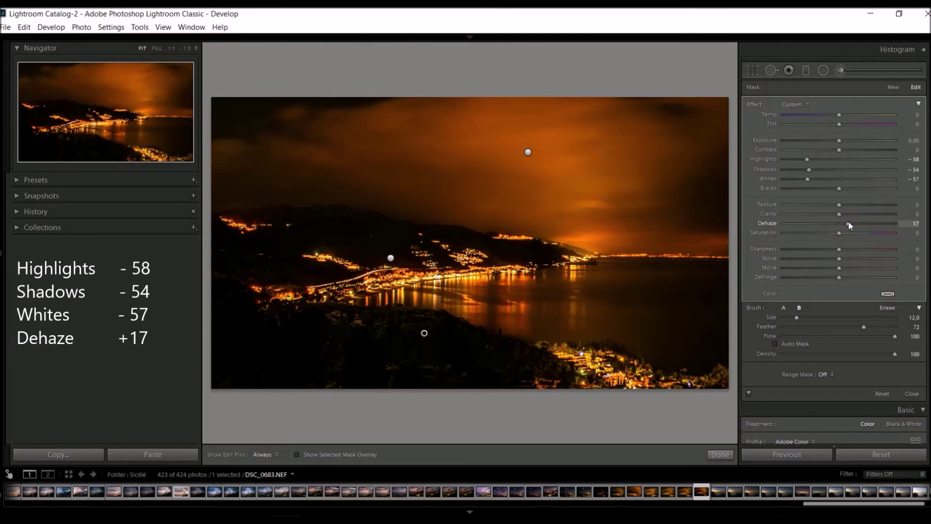
{"action": "left_click", "coordinate": [895, 87]}
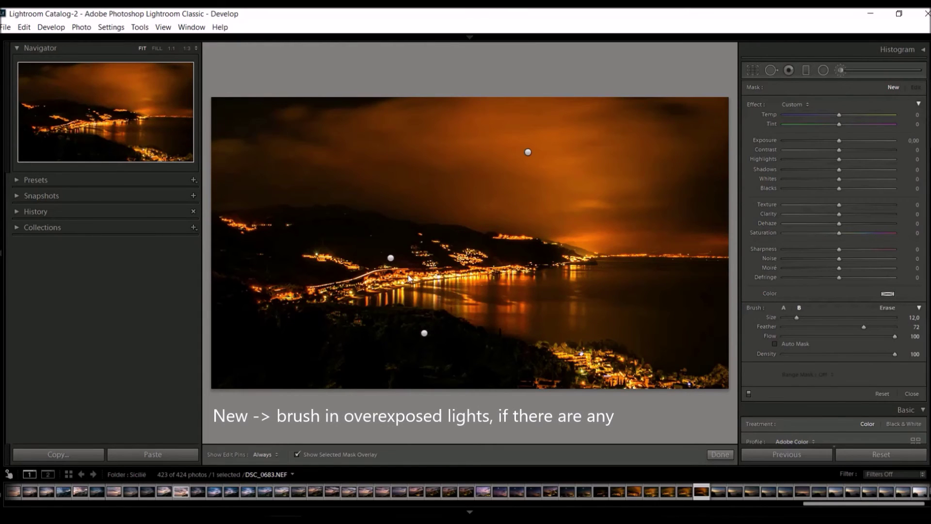
With a smaller brush, paint a mask along the overexposed waterfront town lights.
{"action": "key", "text": "bracketleft"}
{"action": "key", "text": "bracketleft"}
{"action": "key", "text": "bracketleft"}
{"action": "key", "text": "h"}
{"action": "left_click_drag", "start_coordinate": [402, 275], "coordinate": [507, 268]}
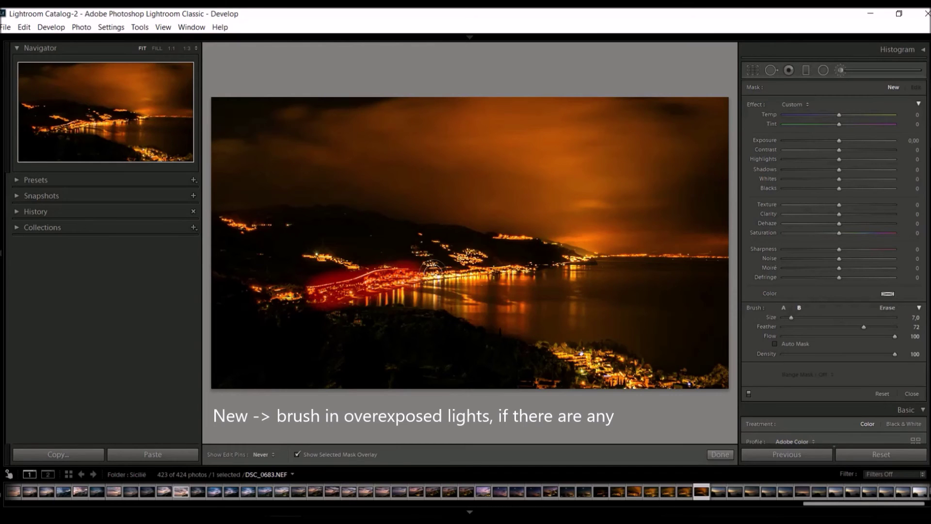
{"action": "key", "text": "h"}
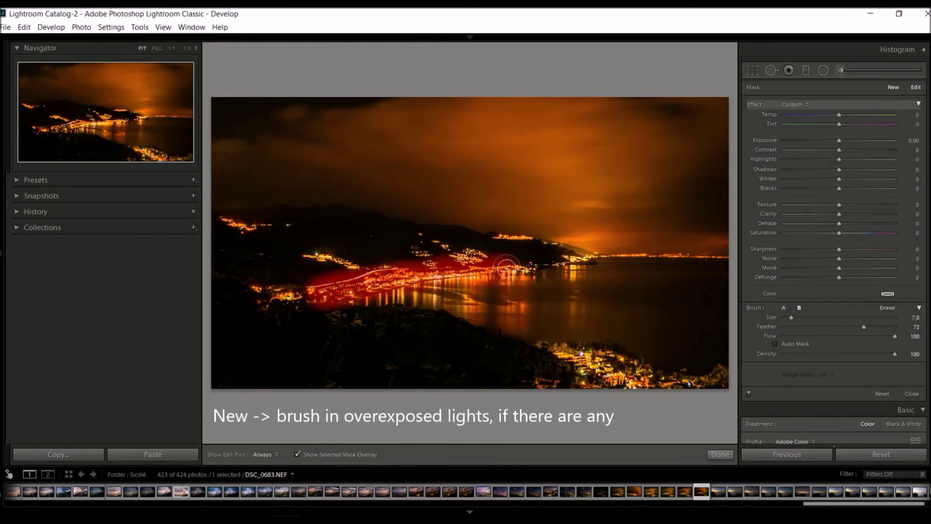
{"action": "key", "text": "o"}
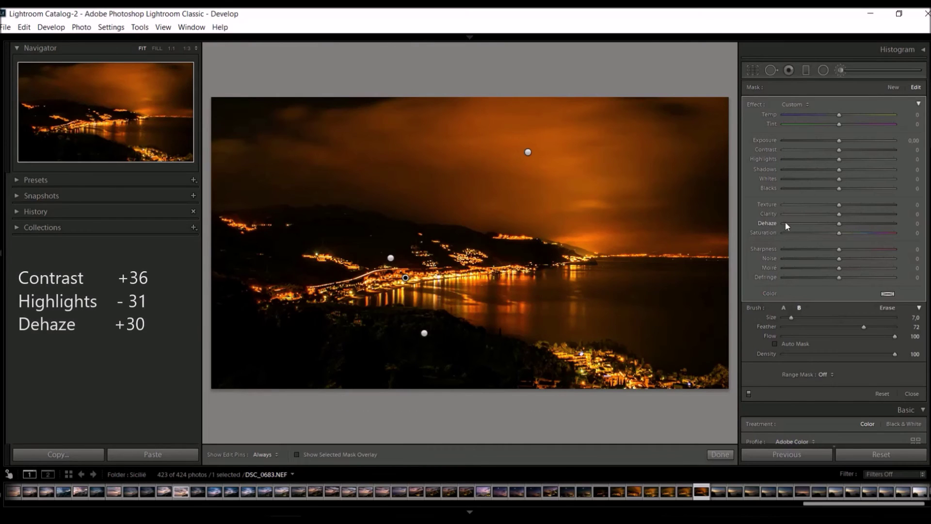
Give the town lights mask Contrast +36, Highlights -31 and Dehaze +30.
{"action": "left_click", "coordinate": [859, 150]}
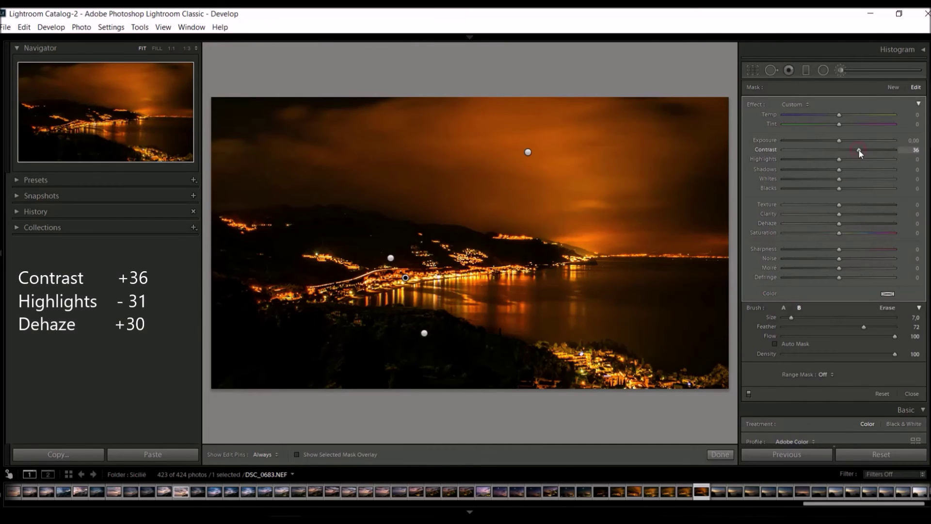
{"action": "left_click", "coordinate": [822, 158]}
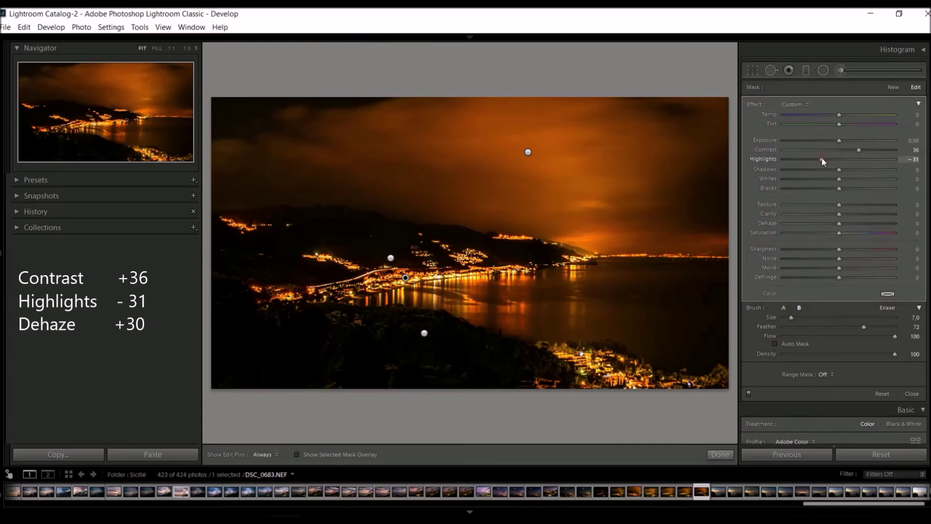
{"action": "left_click", "coordinate": [856, 224]}
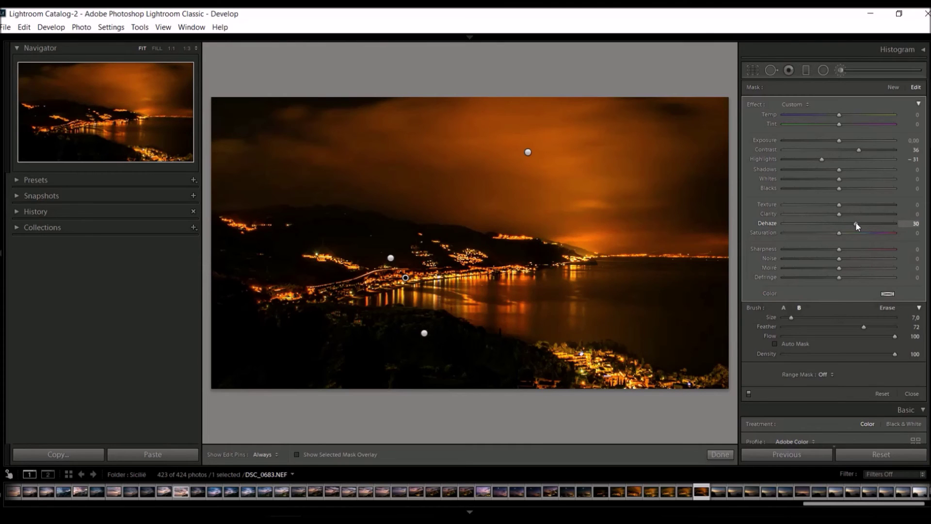
Start a new brush mask and paint it across the water reflections.
{"action": "left_click", "coordinate": [894, 87]}
{"action": "mouse_move", "coordinate": [536, 281]}
{"action": "left_mouse_down"}
{"action": "mouse_move", "coordinate": [421, 292]}
{"action": "mouse_move", "coordinate": [706, 285]}
{"action": "mouse_move", "coordinate": [555, 295]}
{"action": "left_mouse_up"}
{"action": "key", "text": "o"}
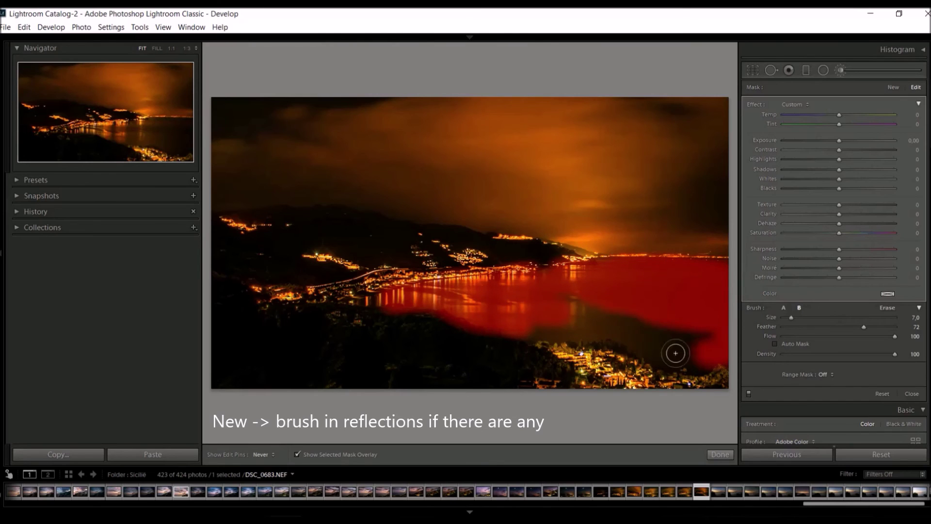
With a smaller brush, mask the shoreline water reflections: Highlights +28, Shadows −28, Clarity +24, Saturation +21.
{"action": "key", "text": "bracketleft"}
{"action": "key", "text": "bracketleft"}
{"action": "key", "text": "bracketleft"}
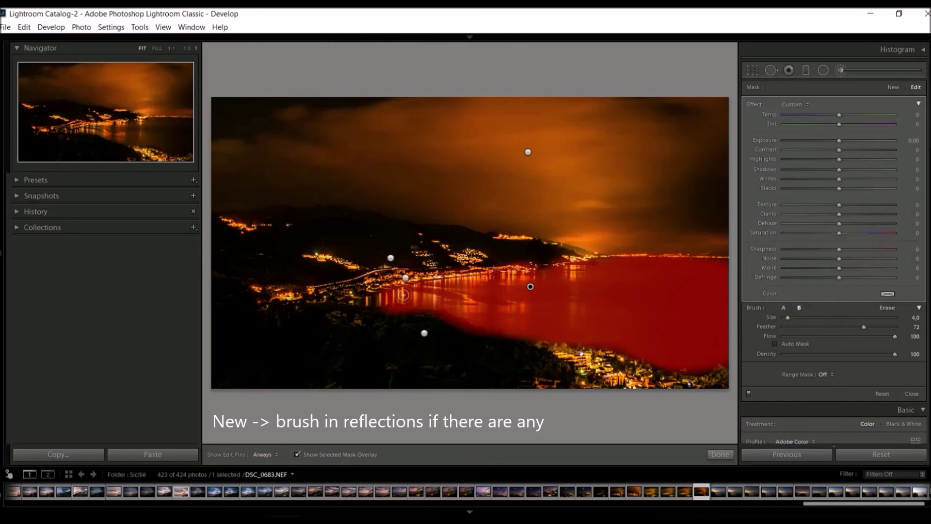
{"action": "left_click_drag", "start_coordinate": [554, 295], "coordinate": [445, 284]}
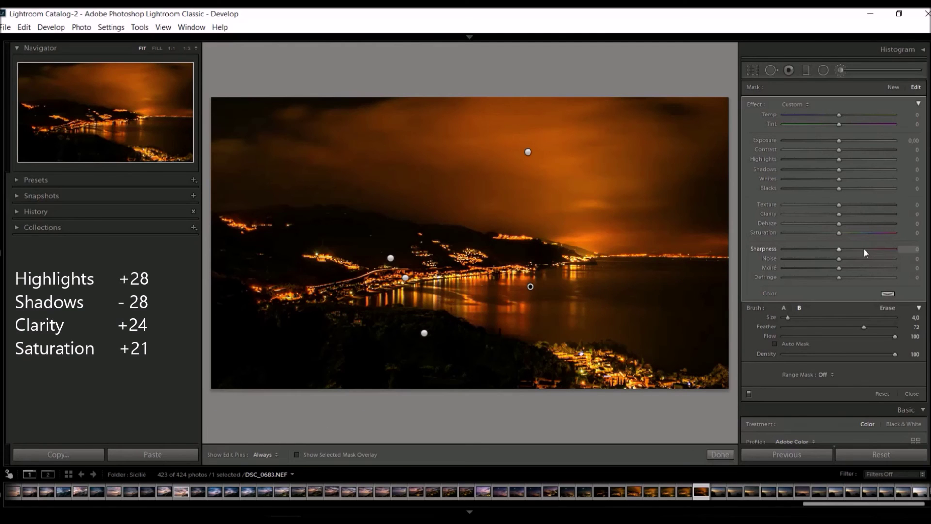
{"action": "left_click", "coordinate": [855, 160]}
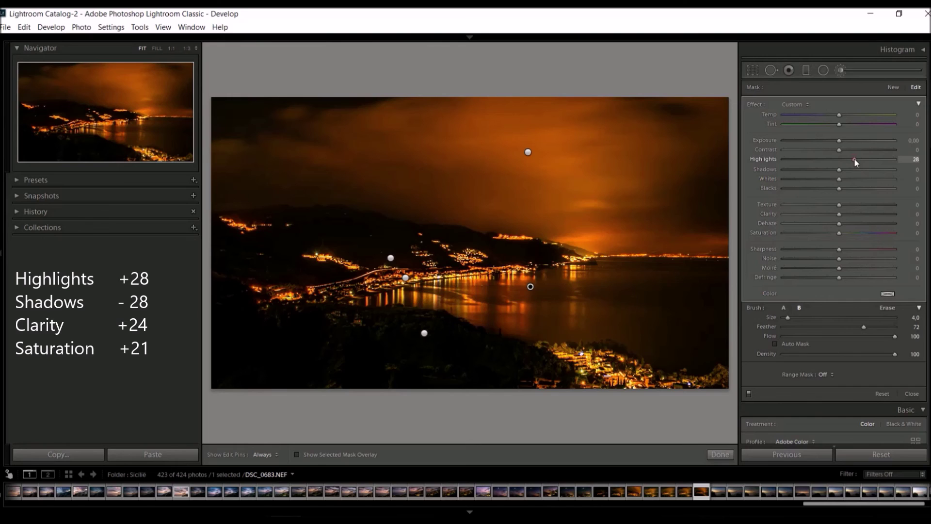
{"action": "left_click", "coordinate": [824, 169]}
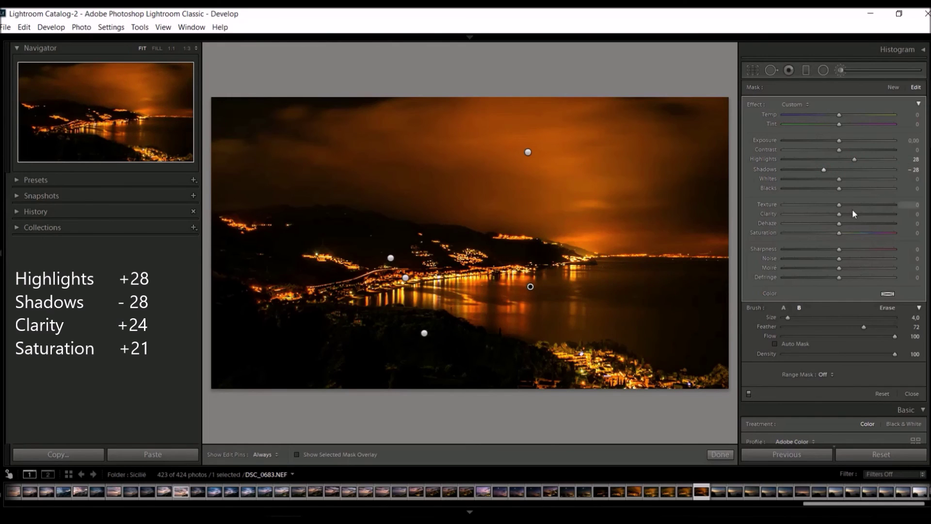
{"action": "left_click", "coordinate": [853, 214]}
{"action": "left_click", "coordinate": [852, 233]}
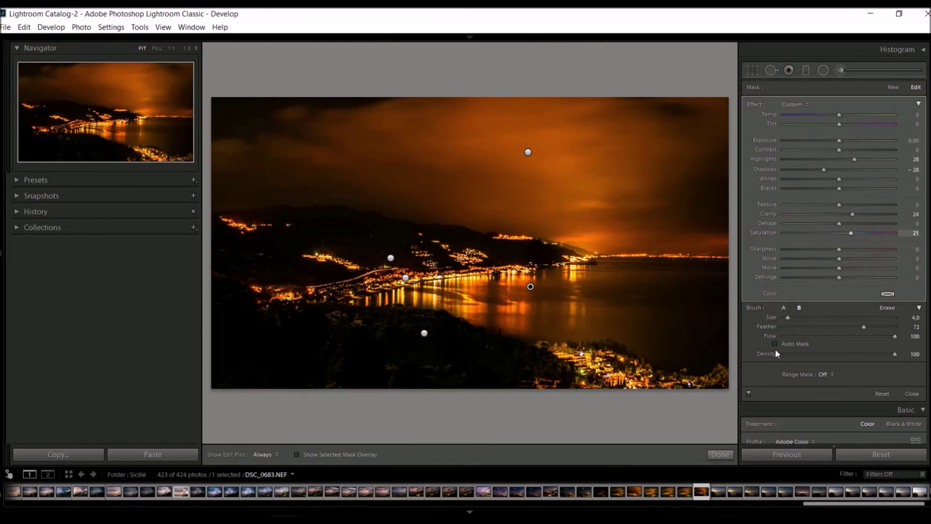
{"action": "left_click", "coordinate": [720, 454]}
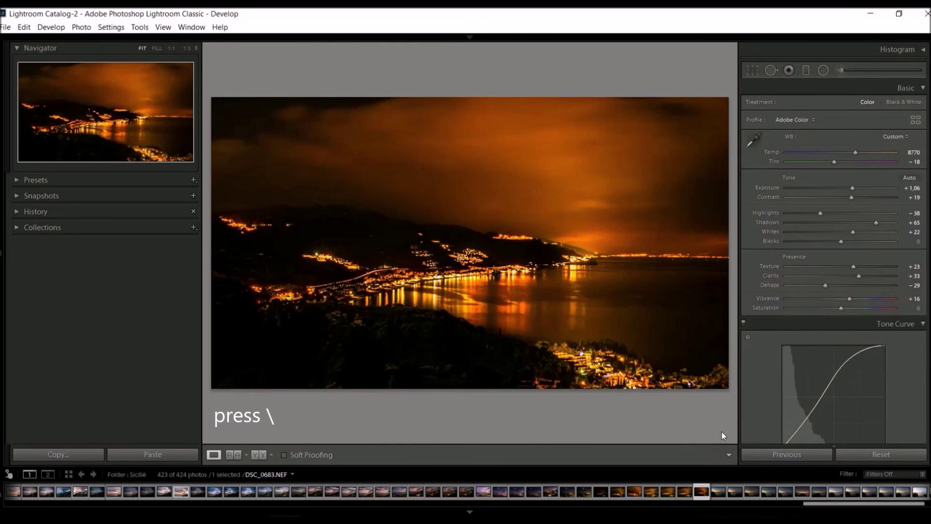
{"action": "key", "text": "backslash"}
{"action": "key", "text": "backslash"}
{"action": "key", "text": "y"}
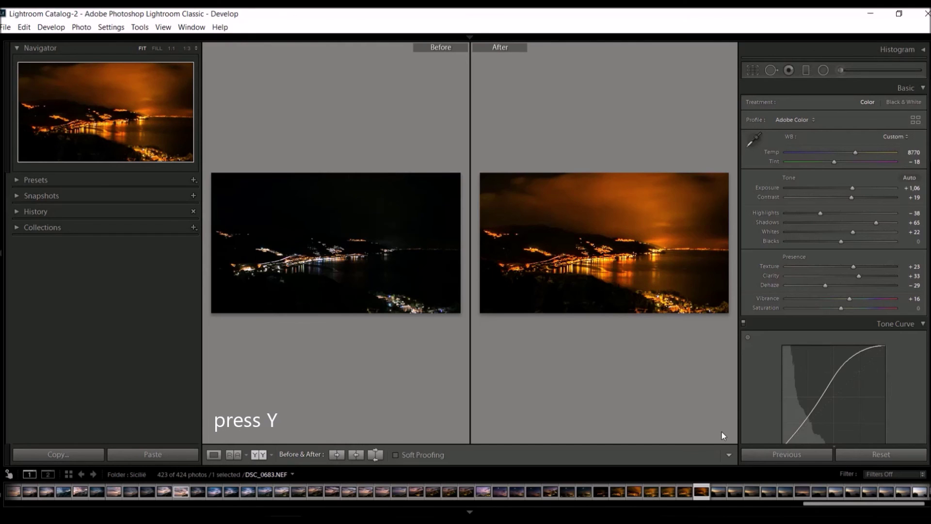
{"action": "key", "text": "y"}
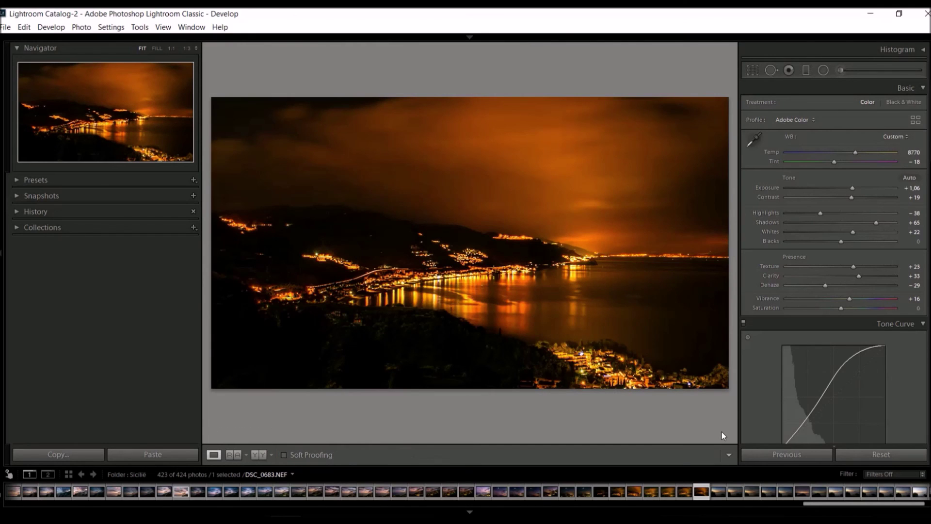